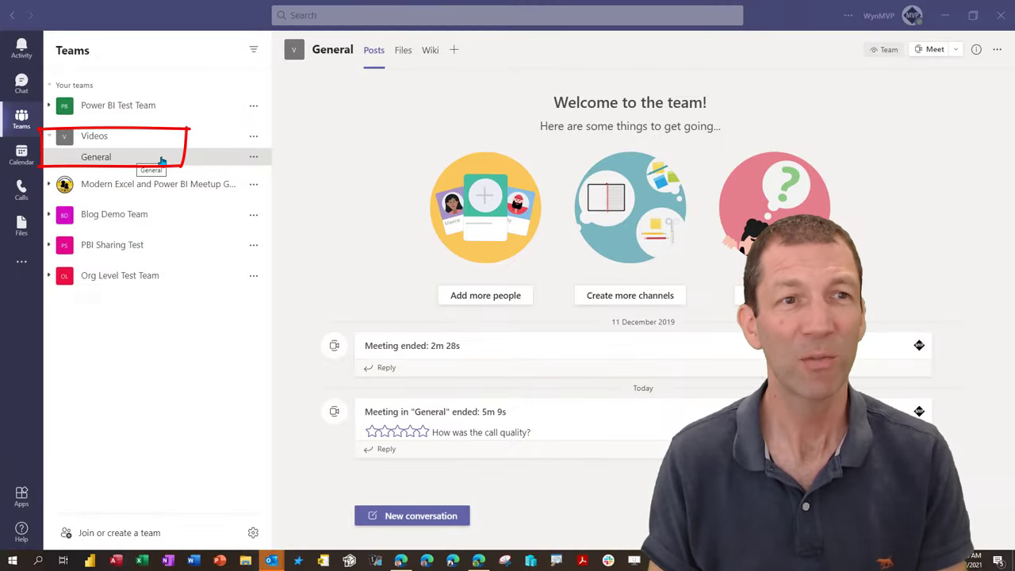
Step: Start and join a New channel meeting in General, then stop its recording
left_click(925, 51)
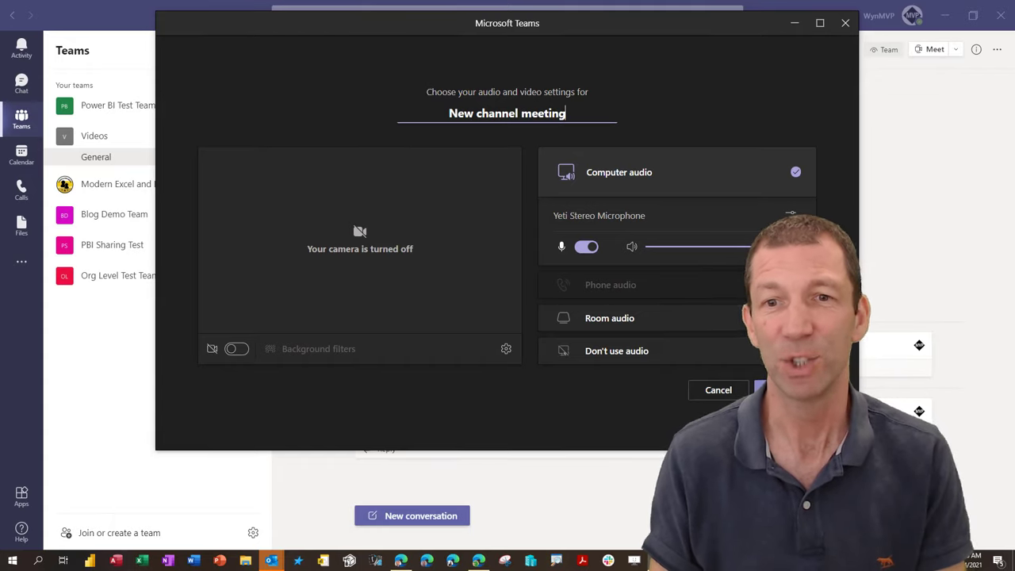
left_click(792, 389)
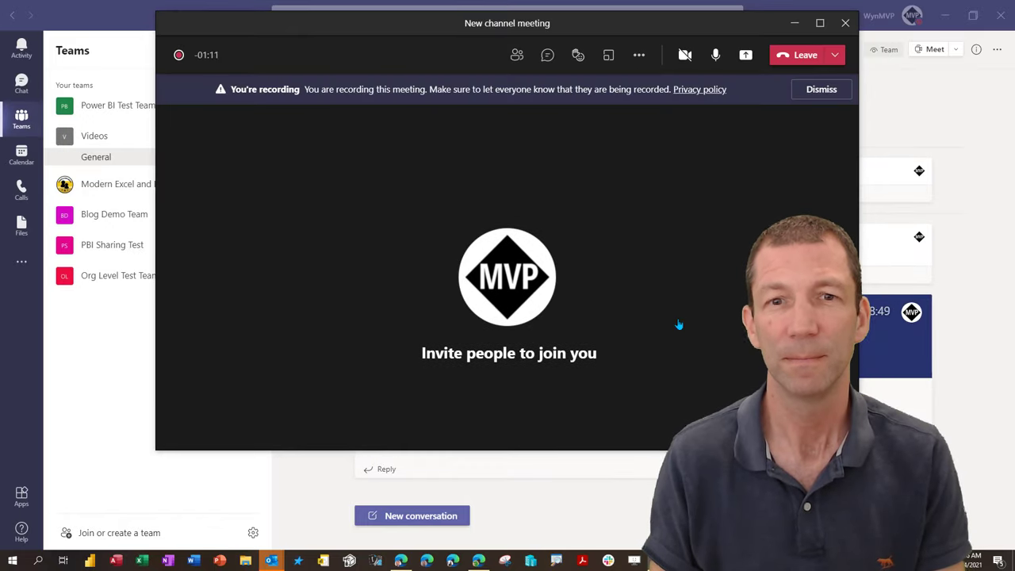
left_click(639, 55)
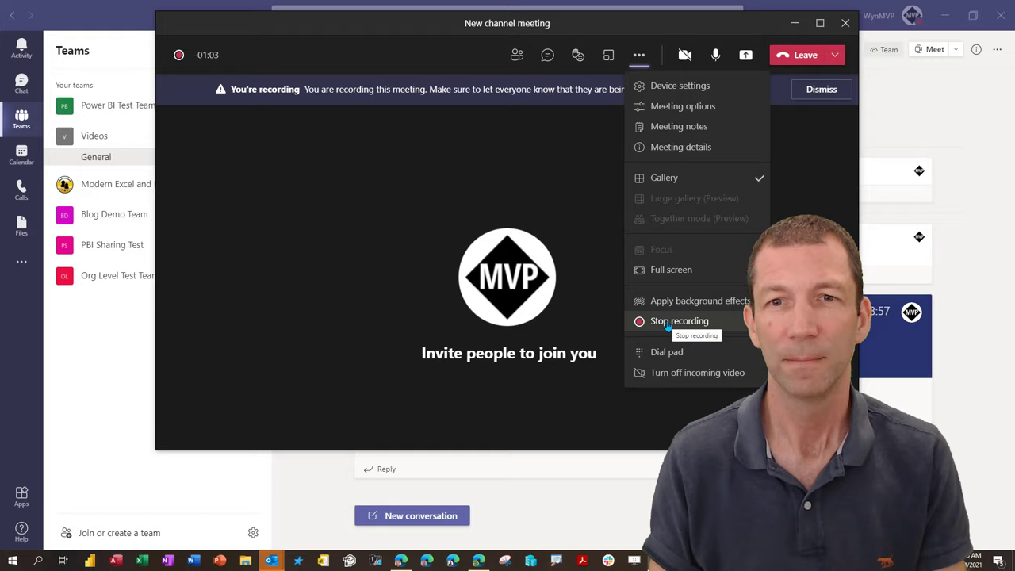
left_click(668, 324)
left_click(564, 263)
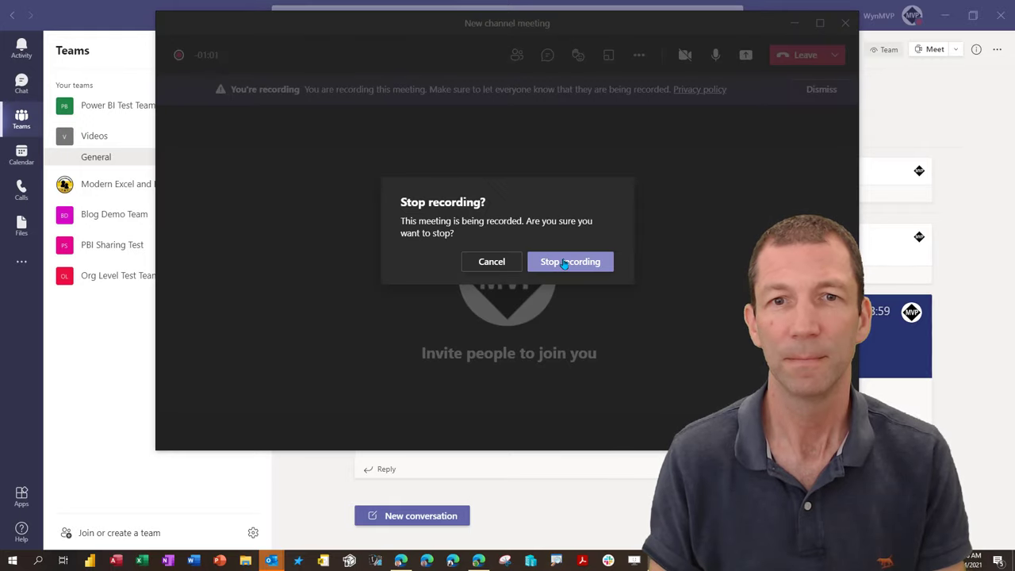
left_click(564, 264)
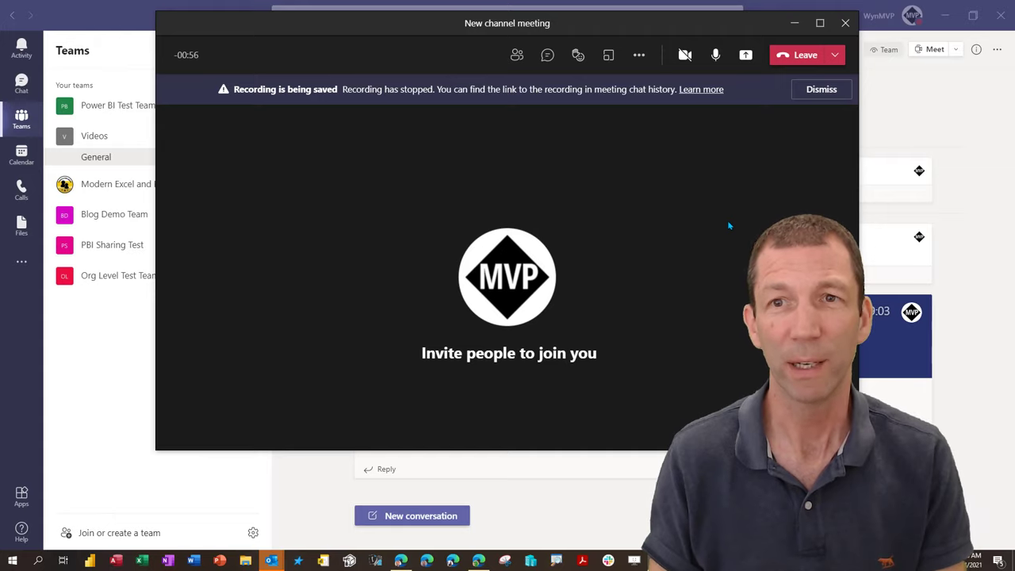
Step: Dismiss the recording-saved notice, close the meeting window and leave the meeting
left_click(821, 90)
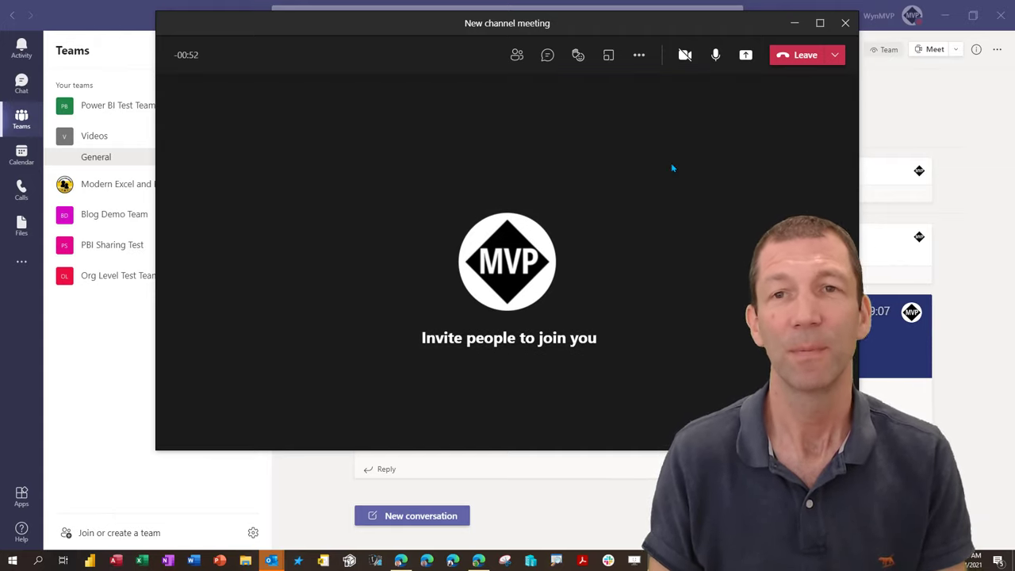
left_click(845, 23)
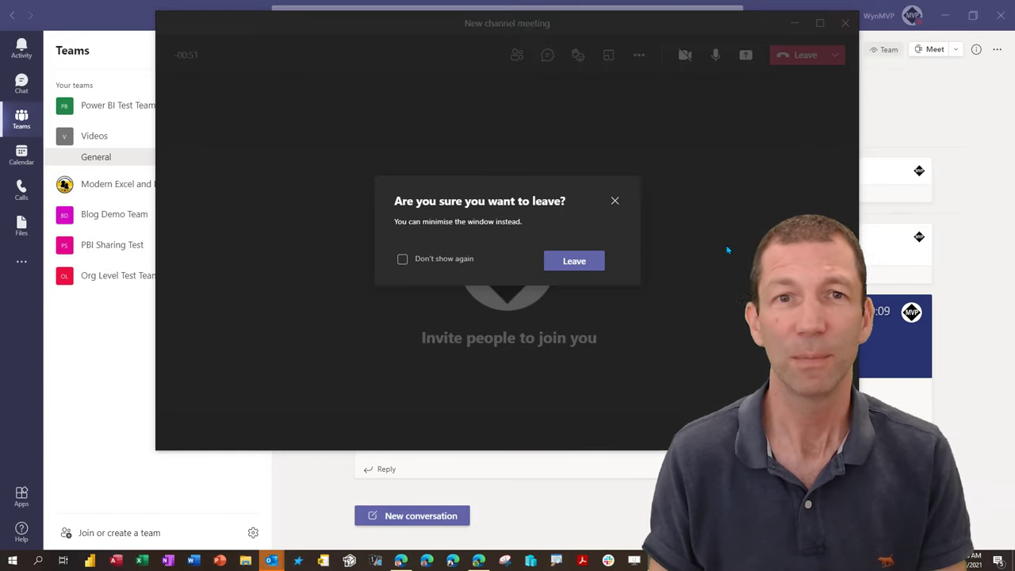
left_click(582, 270)
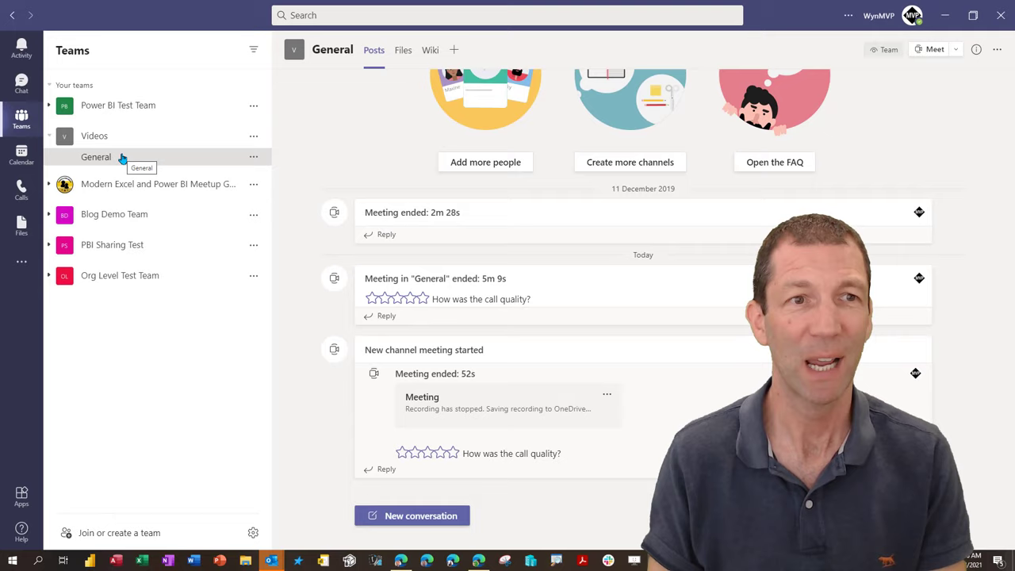
Step: Open the General channel's Files and its Recordings folder with the New channel meeting recording
left_click(403, 52)
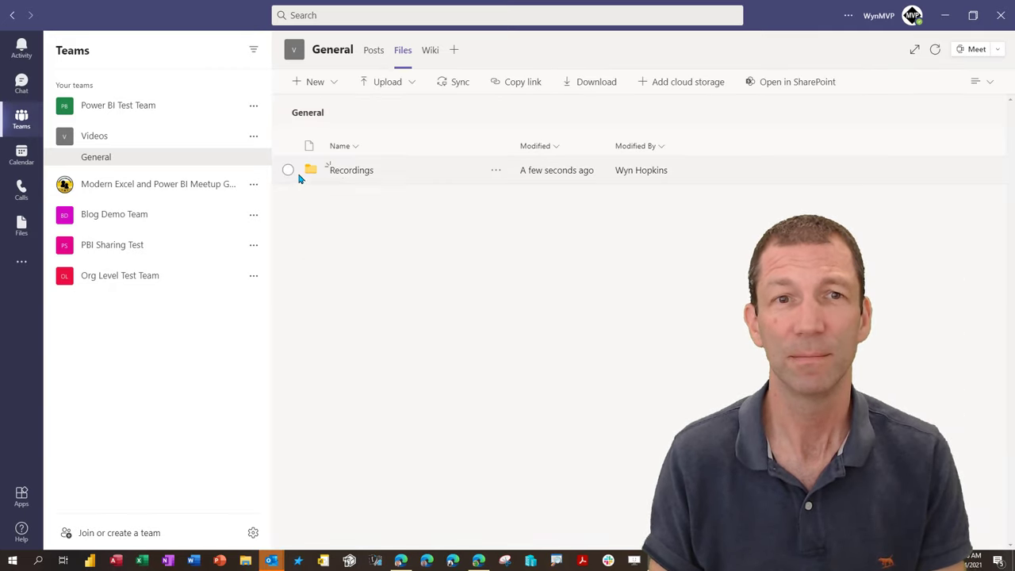
left_click(339, 171)
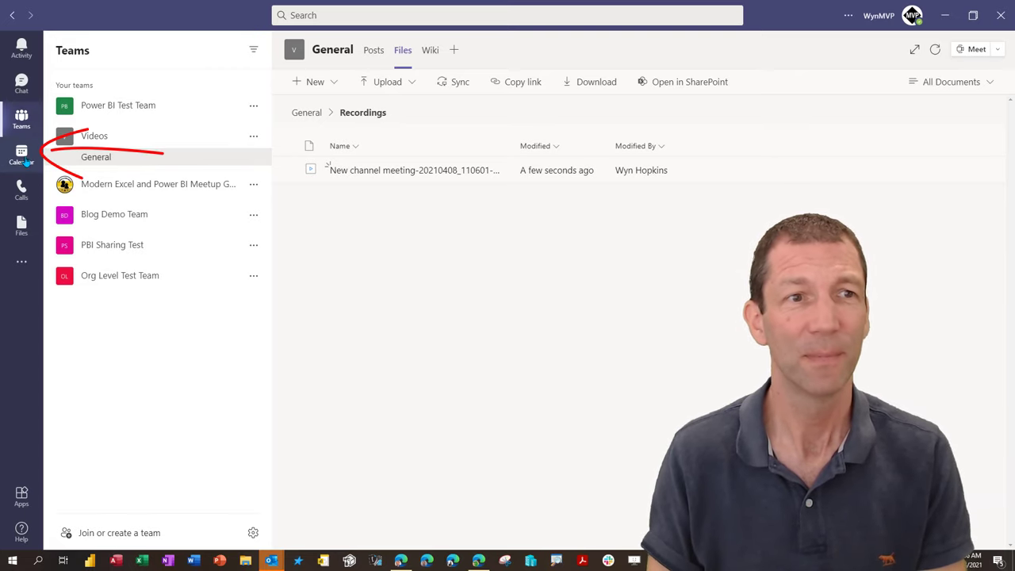
Step: Start an instant Meet now meeting from the Calendar and join it
left_click(26, 162)
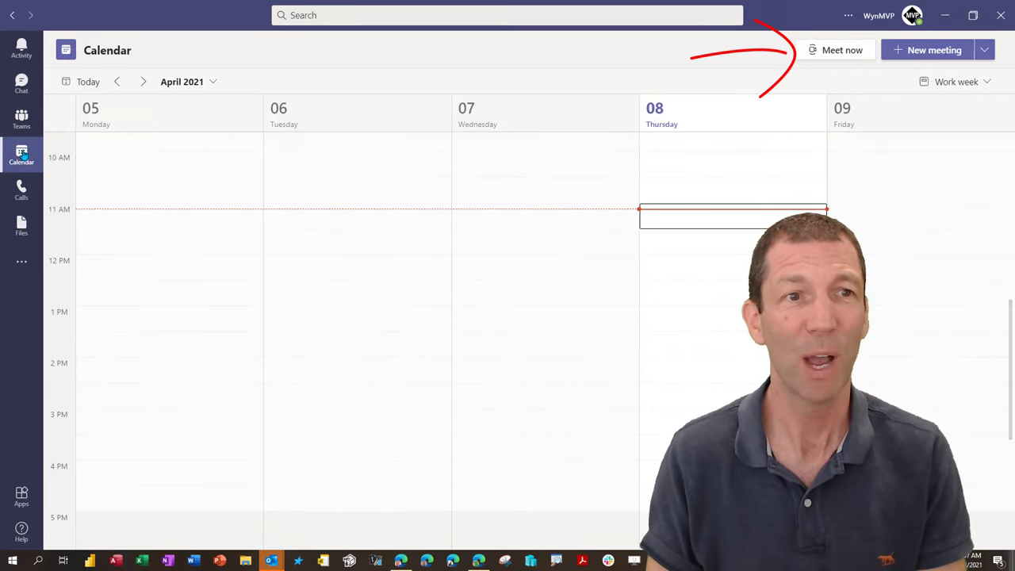
left_click(830, 51)
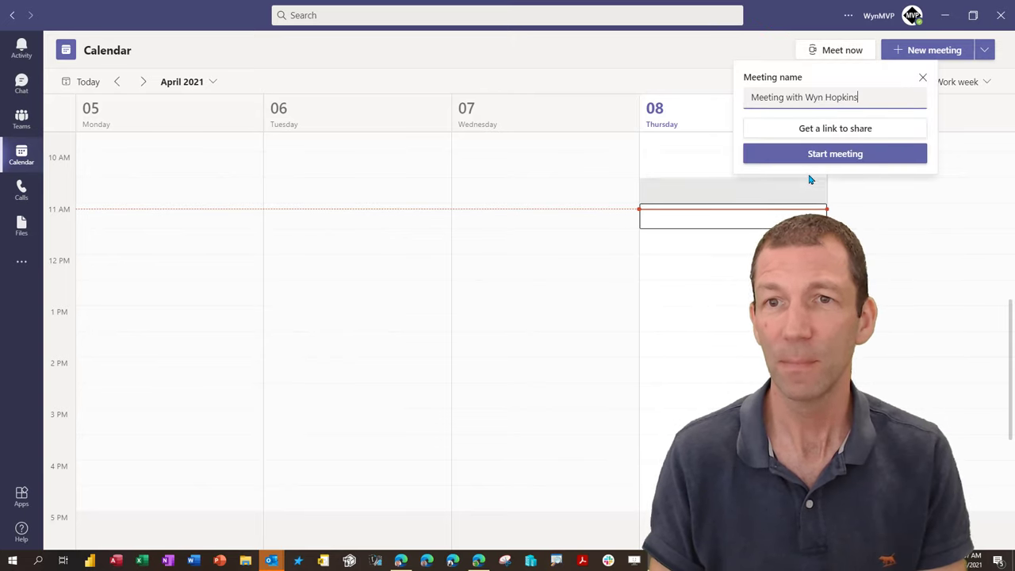
left_click(835, 157)
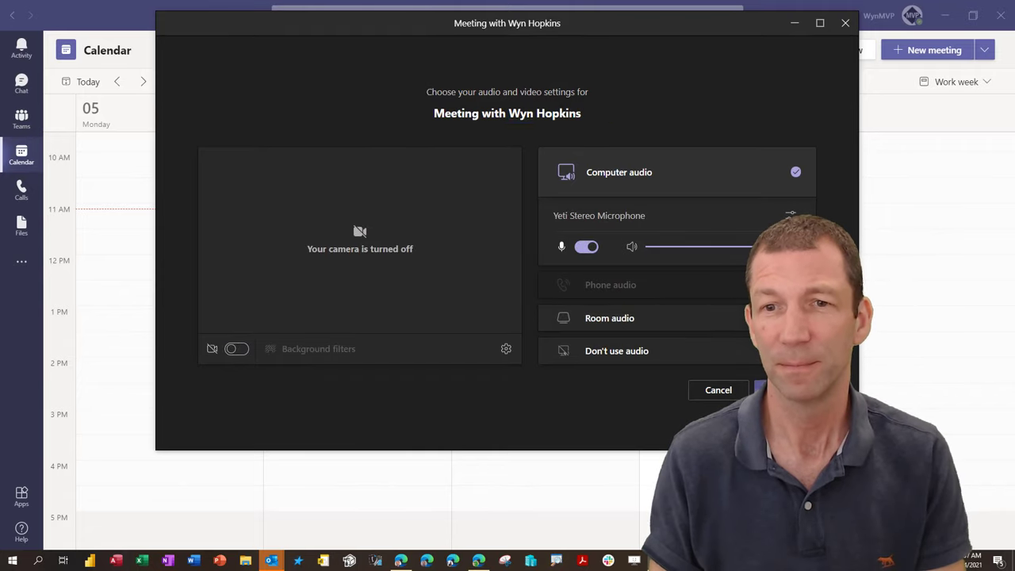
left_click(785, 390)
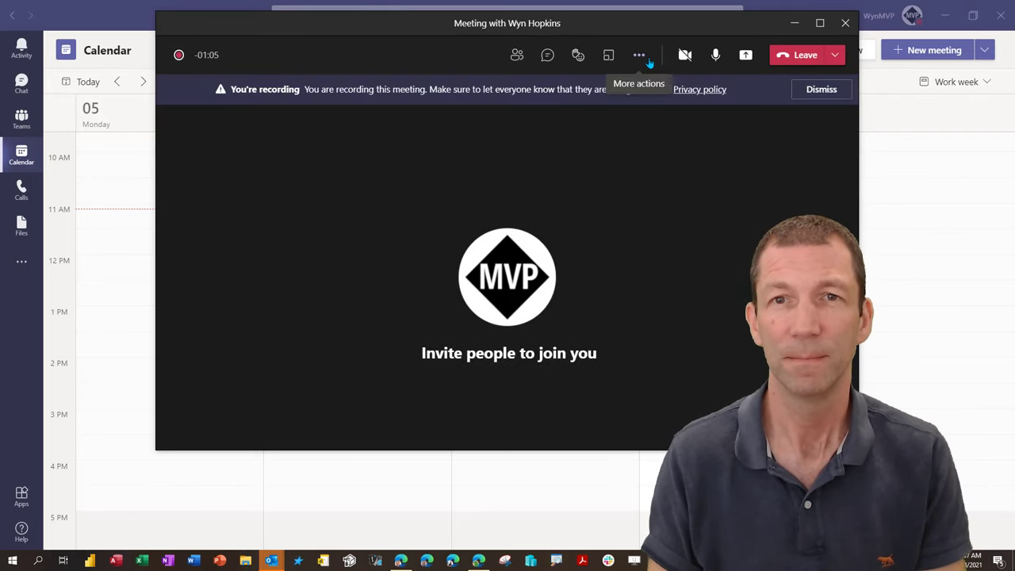
Step: Stop the meeting recording and dismiss the recording-saved notice
left_click(639, 55)
left_click(682, 314)
left_click(564, 262)
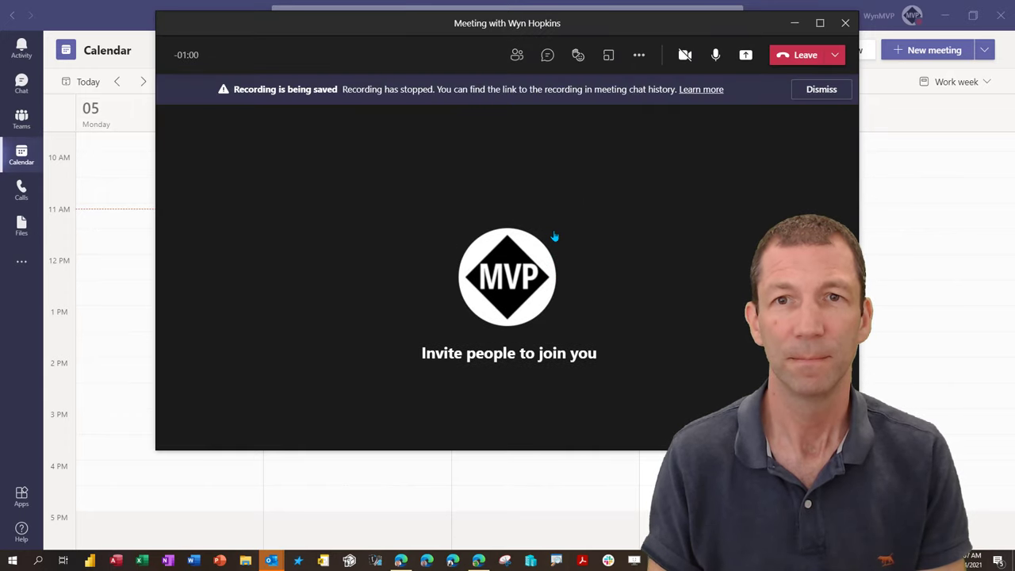
mouse_move(554, 236)
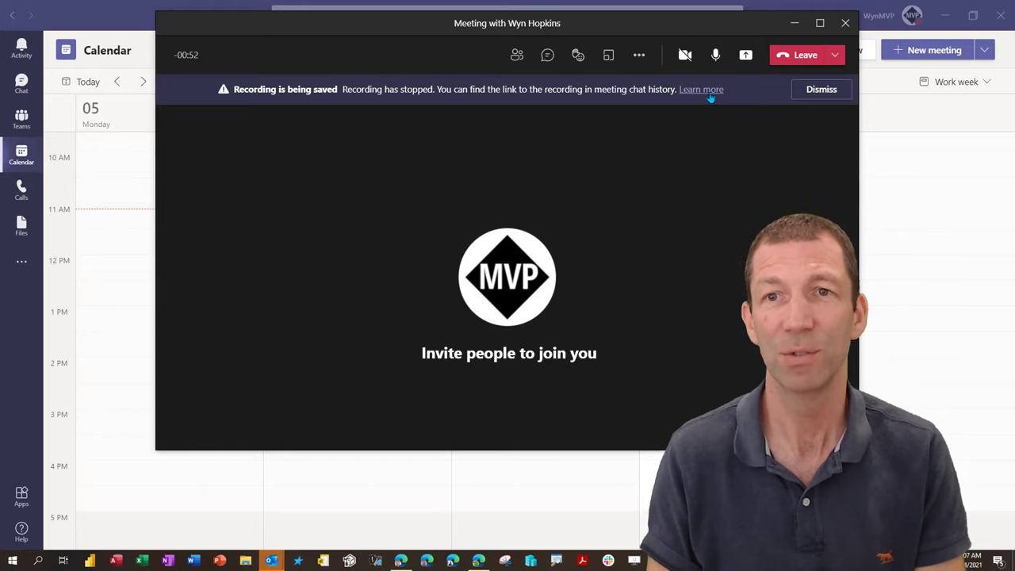
left_click(796, 95)
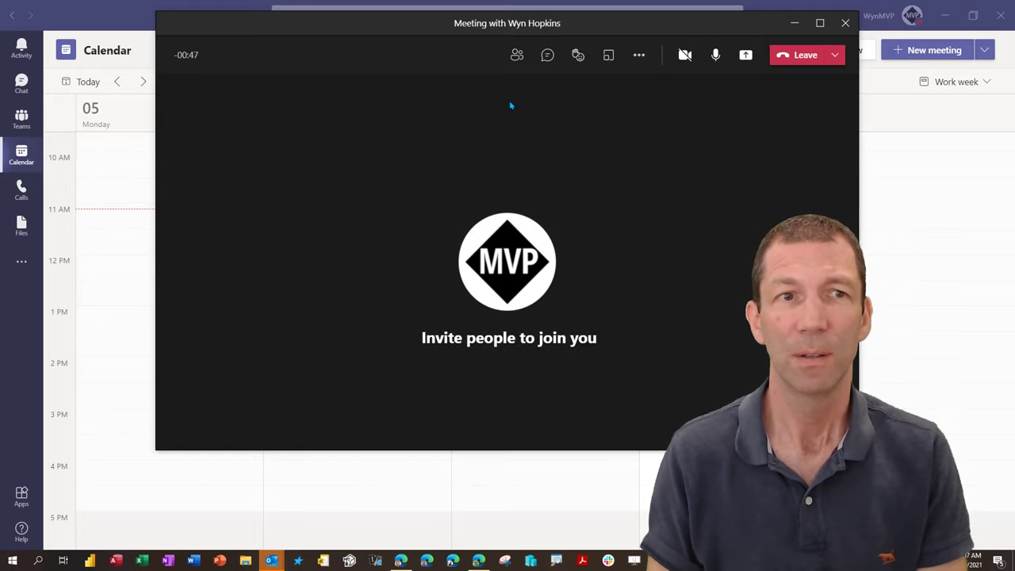
Step: Leave the instant meeting, find its chat in Chat, and open the 17s recording's options menu
left_click(805, 55)
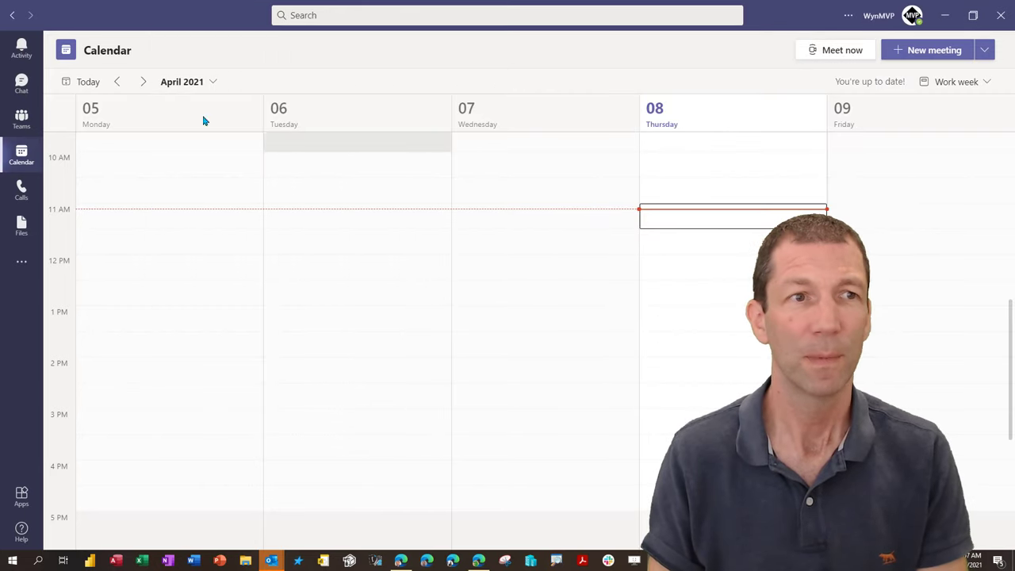
left_click_drag(168, 84, 51, 79)
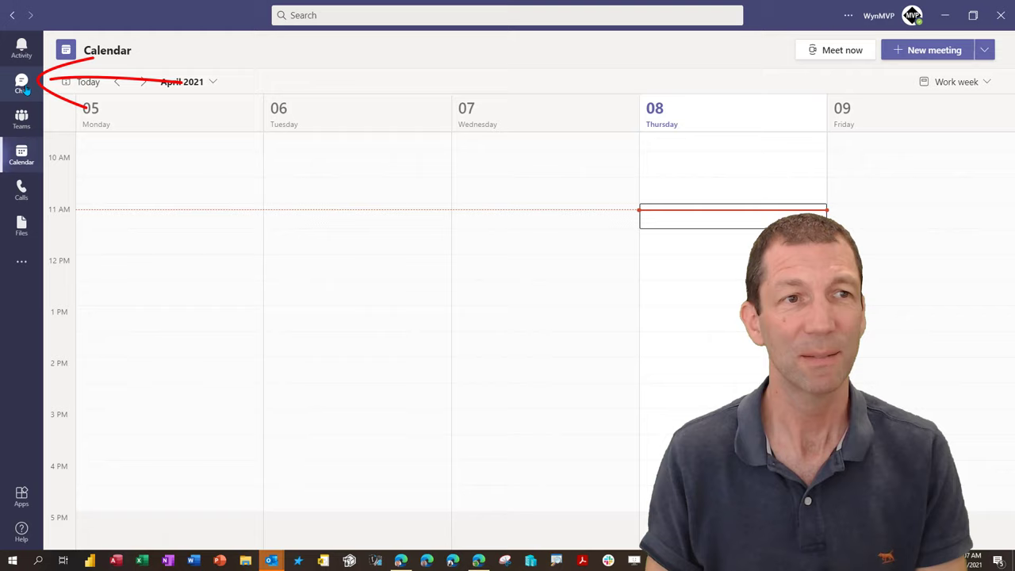
left_click(23, 87)
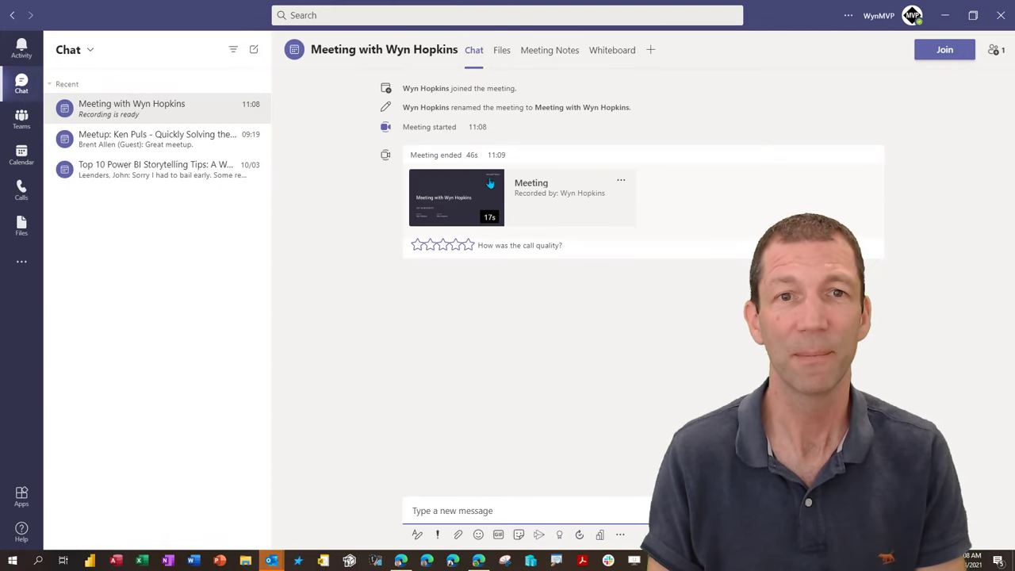
left_click(621, 183)
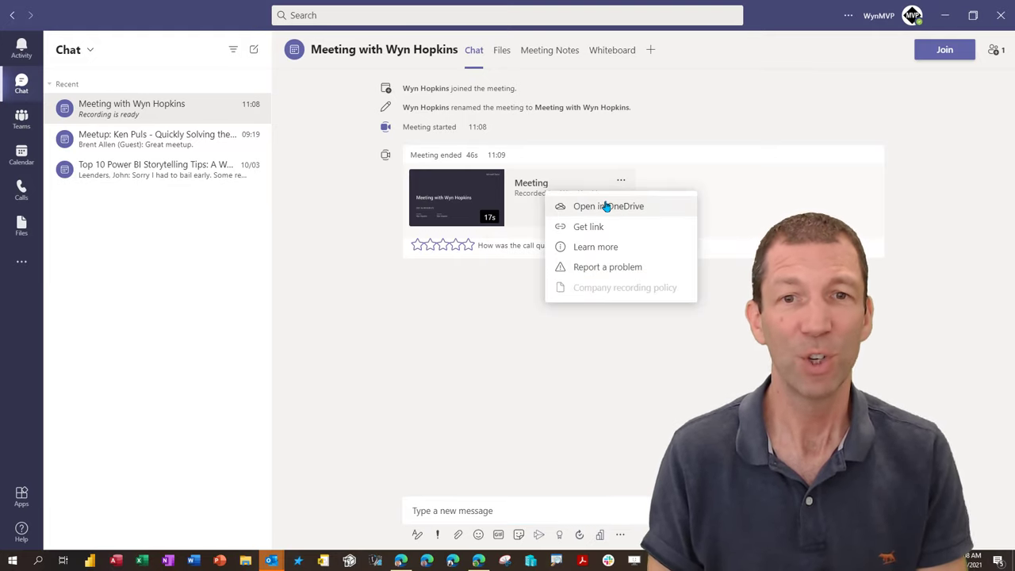
Step: Open the recording in OneDrive and go from My files into the Recordings folder
left_click(662, 137)
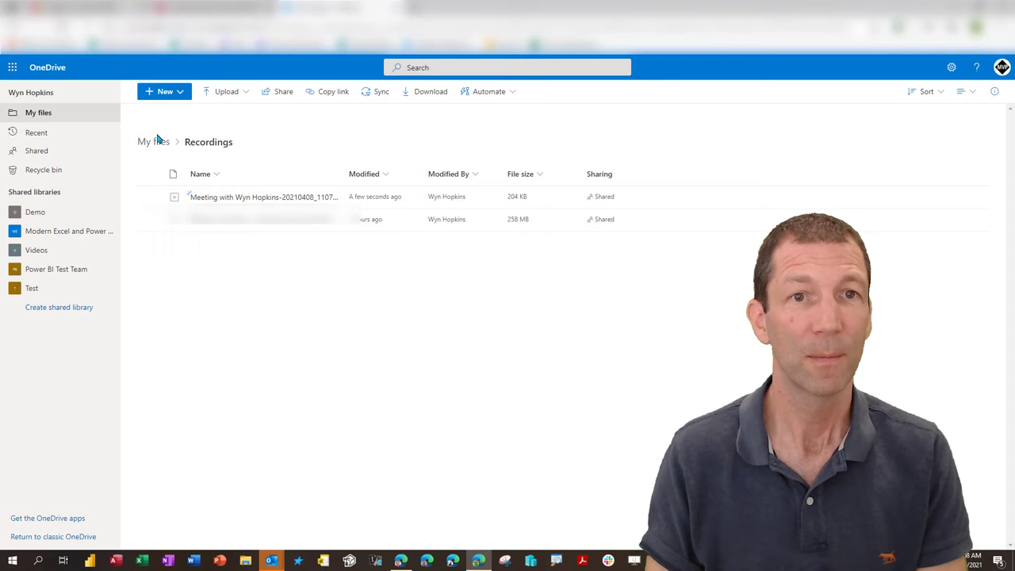
left_click(163, 144)
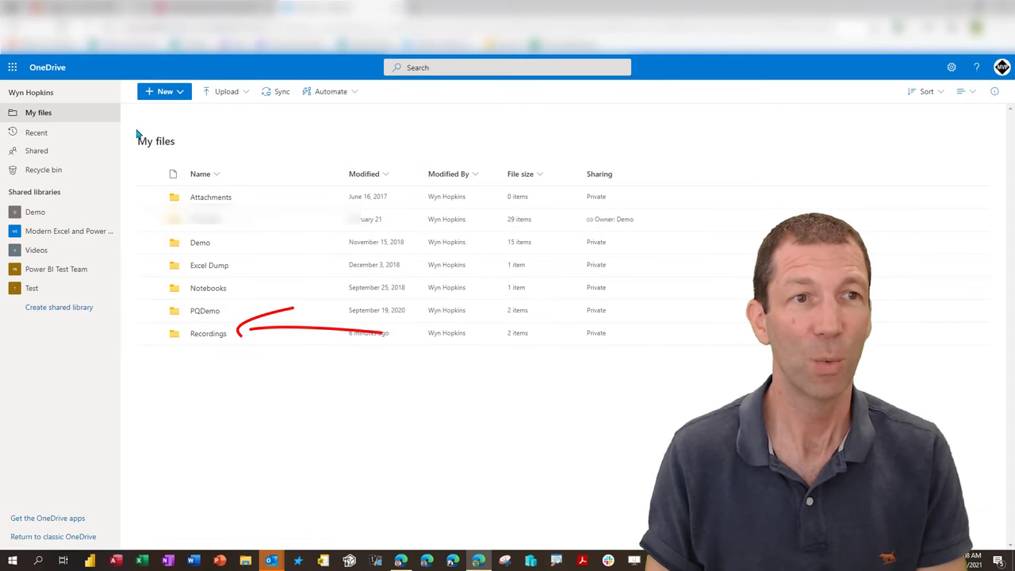
left_click(203, 336)
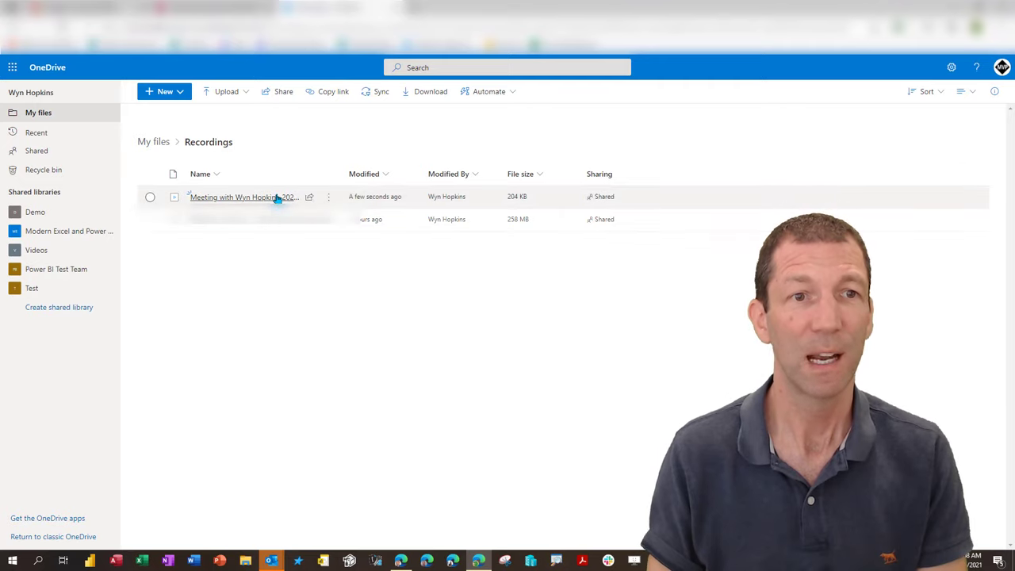
mouse_move(277, 198)
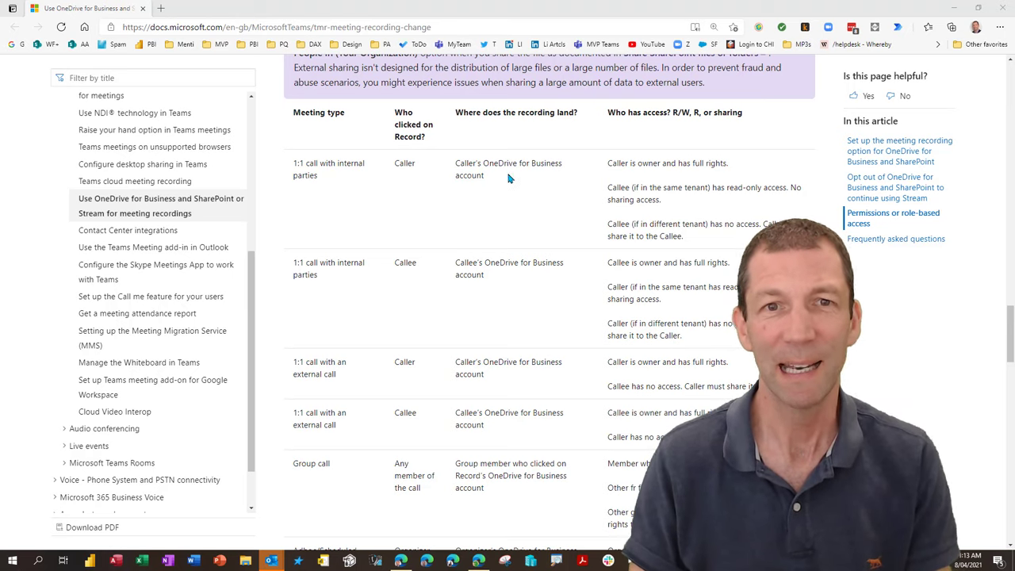
scroll(468, 270, "down", 3)
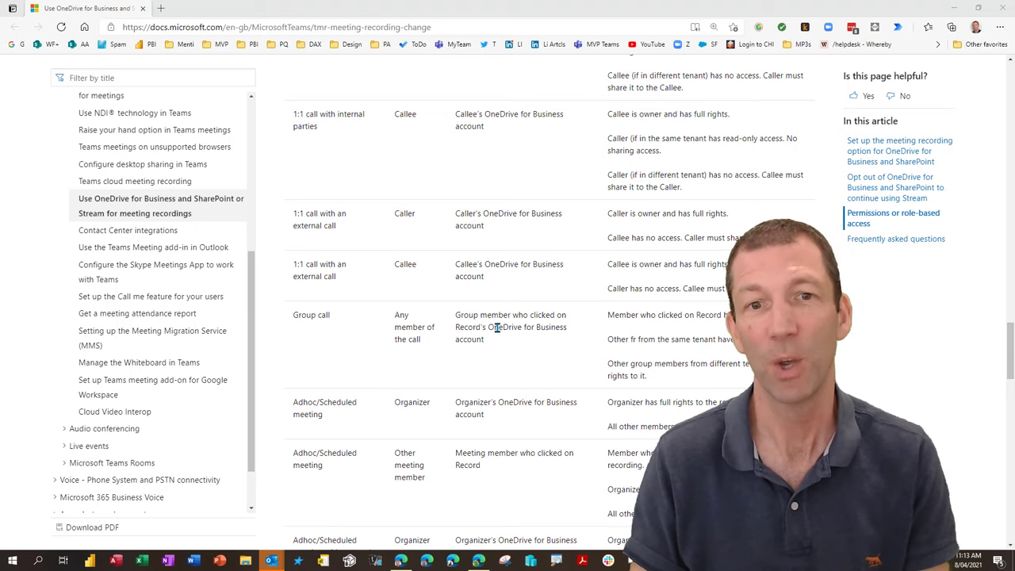
scroll(497, 327, "down", 5)
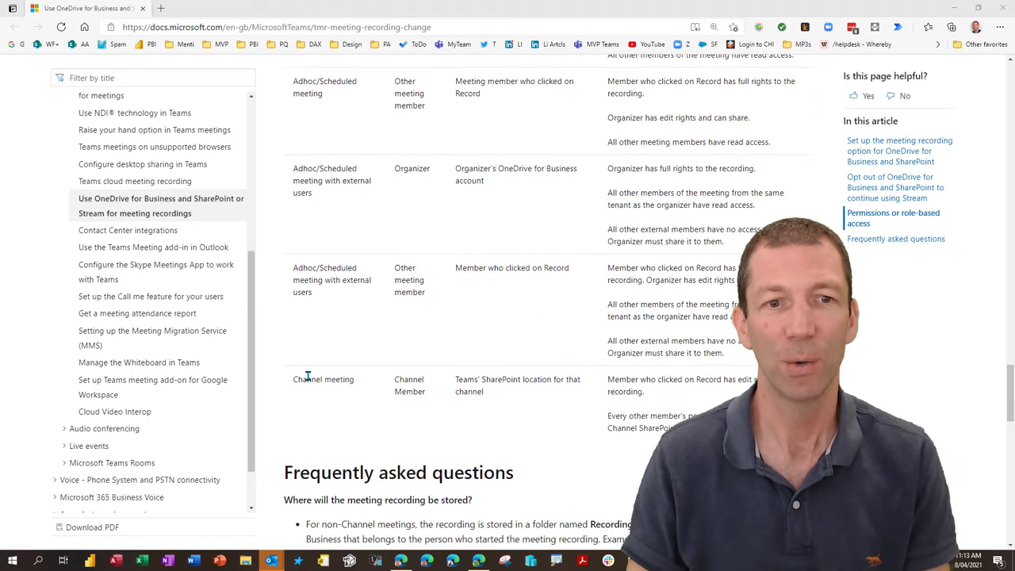
left_click_drag(307, 377, 328, 378)
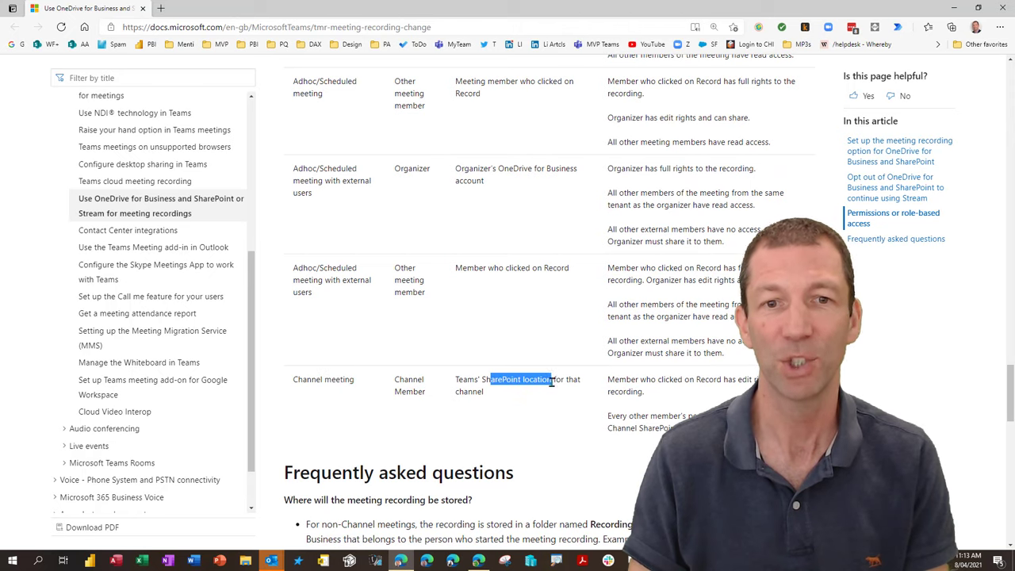
scroll(512, 269, "up", 10)
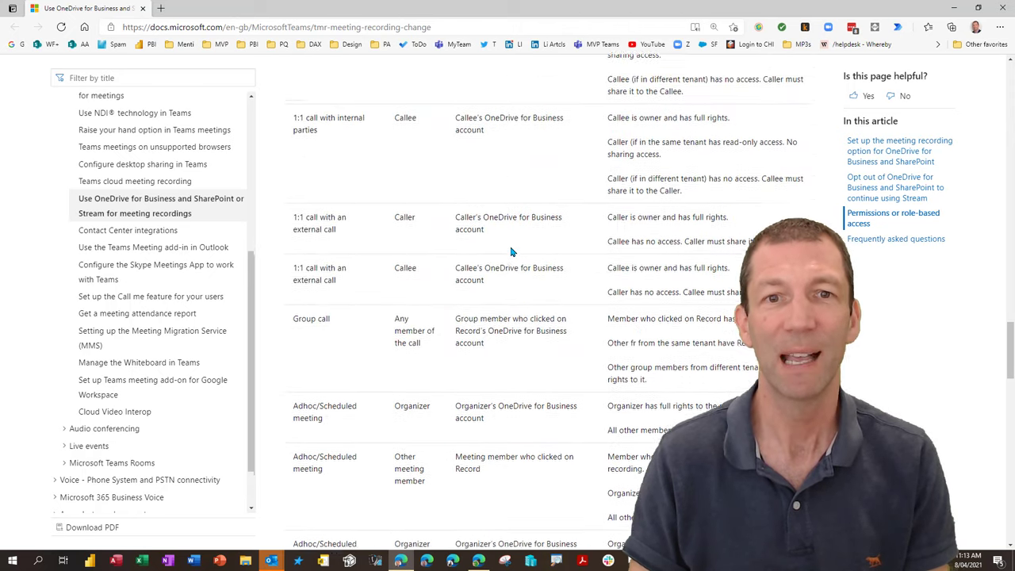